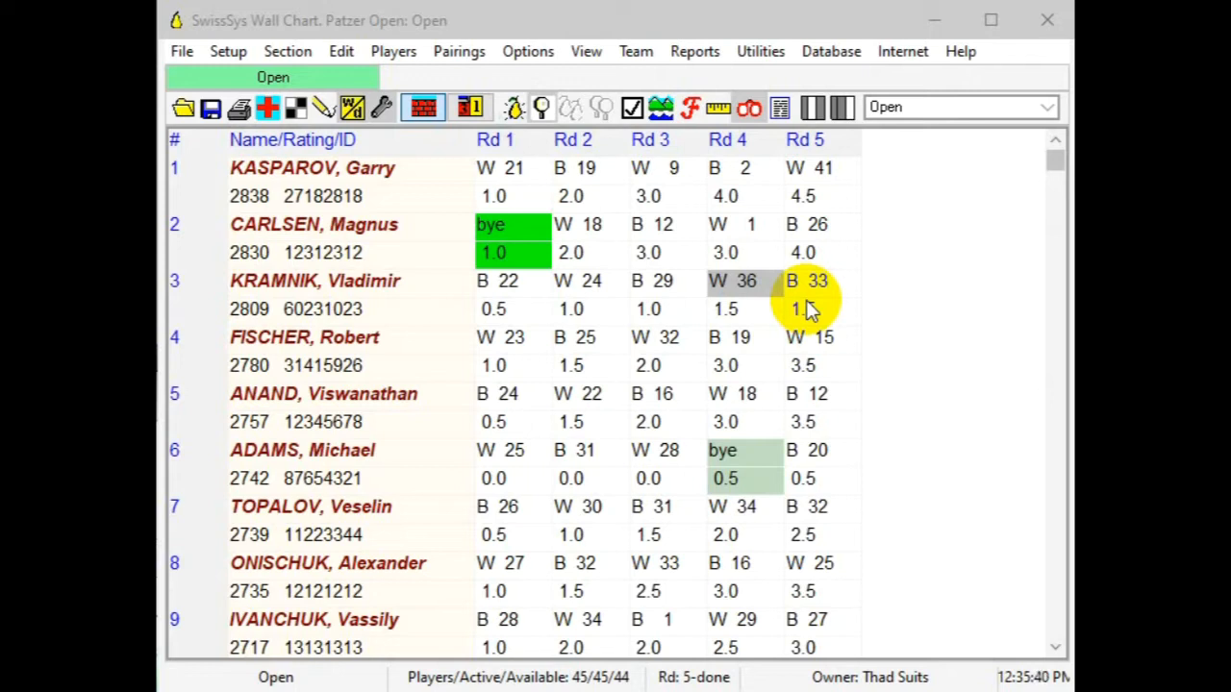
Review the cash and non-cash place prizes in the section's prize setup and accept the setup
{"action": "left_click", "coordinate": [694, 51]}
{"action": "left_click", "coordinate": [692, 76]}
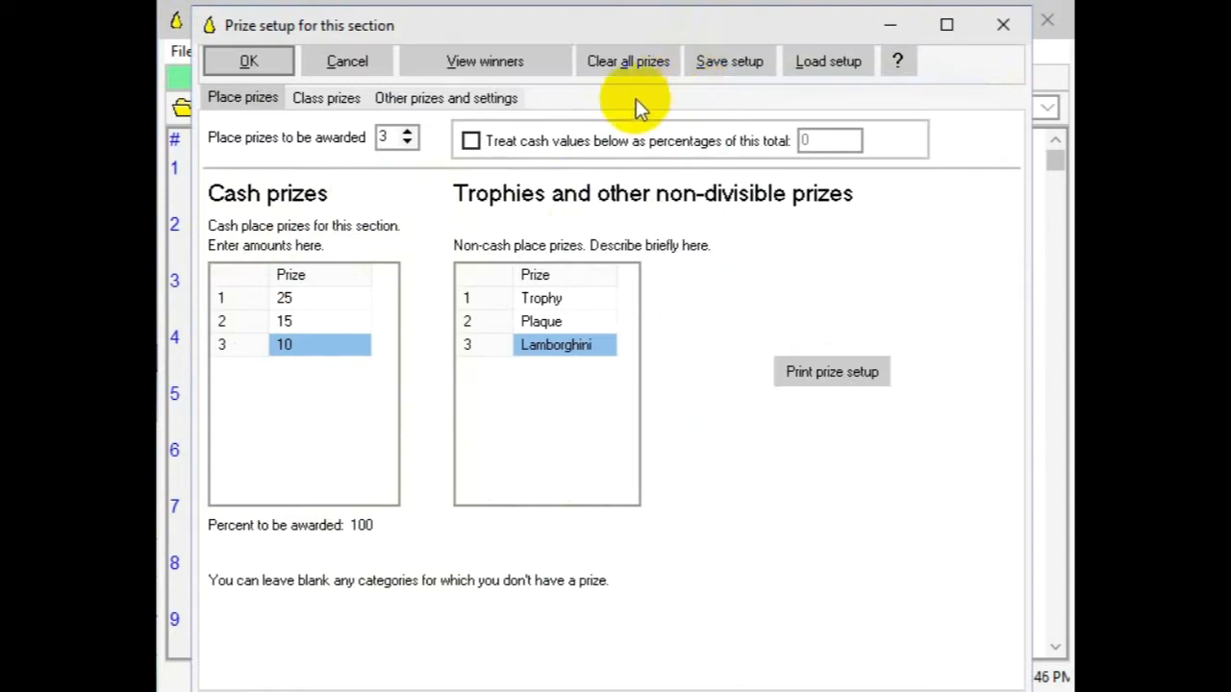
{"action": "left_click", "coordinate": [394, 137]}
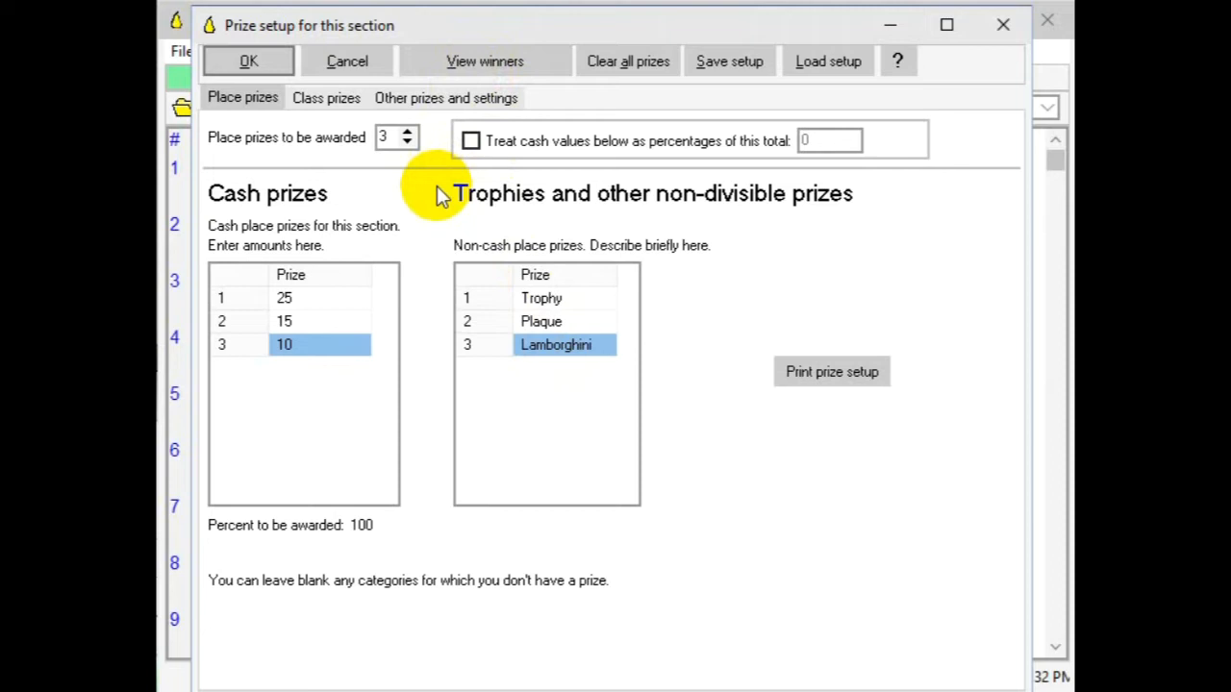
{"action": "left_click", "coordinate": [249, 62]}
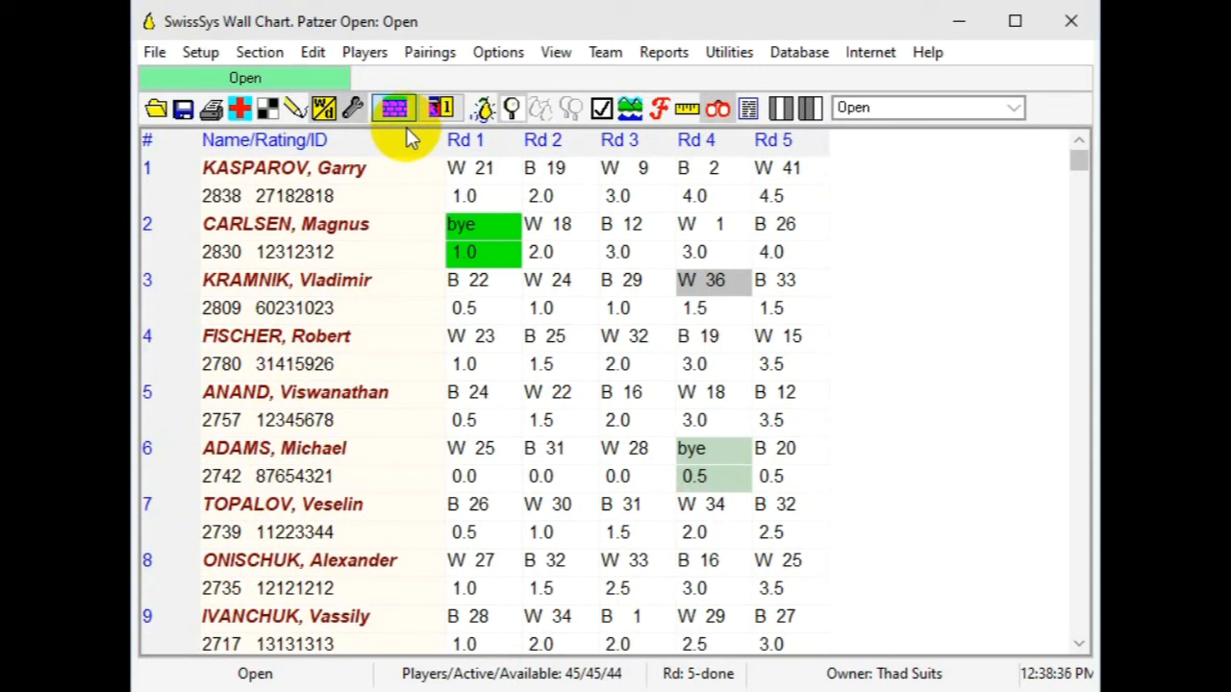
Display the standings and set their prize option to Show prizes
{"action": "left_click", "coordinate": [450, 112]}
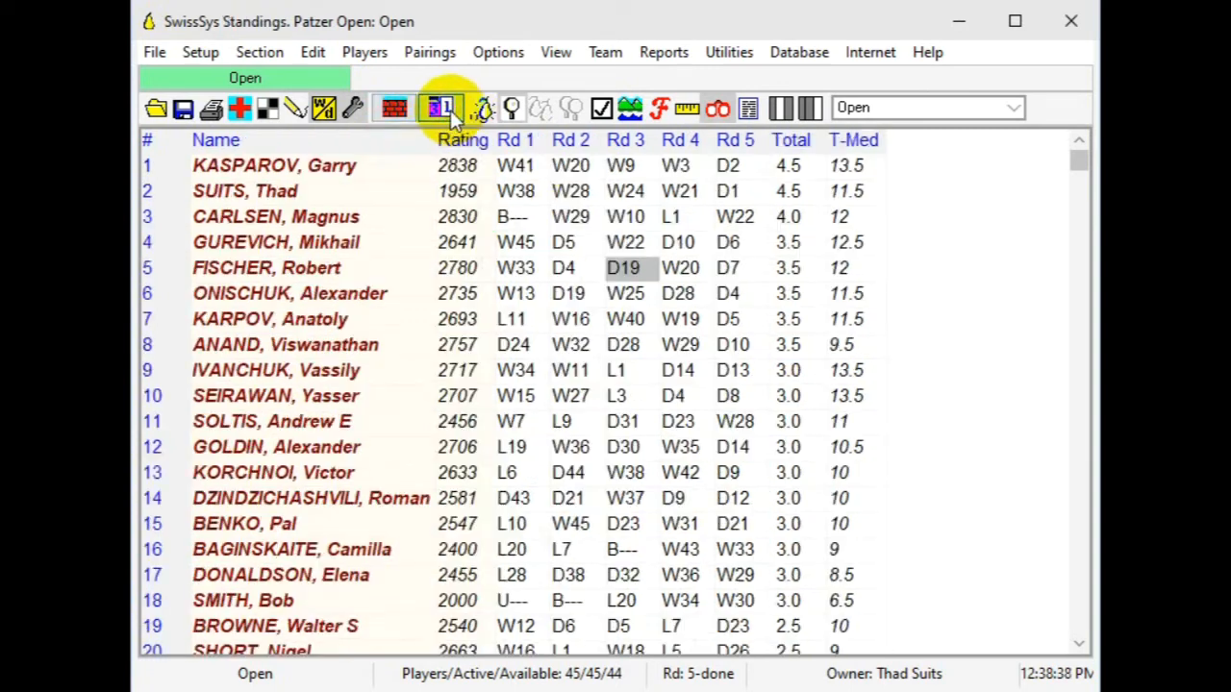
{"action": "left_click", "coordinate": [604, 107]}
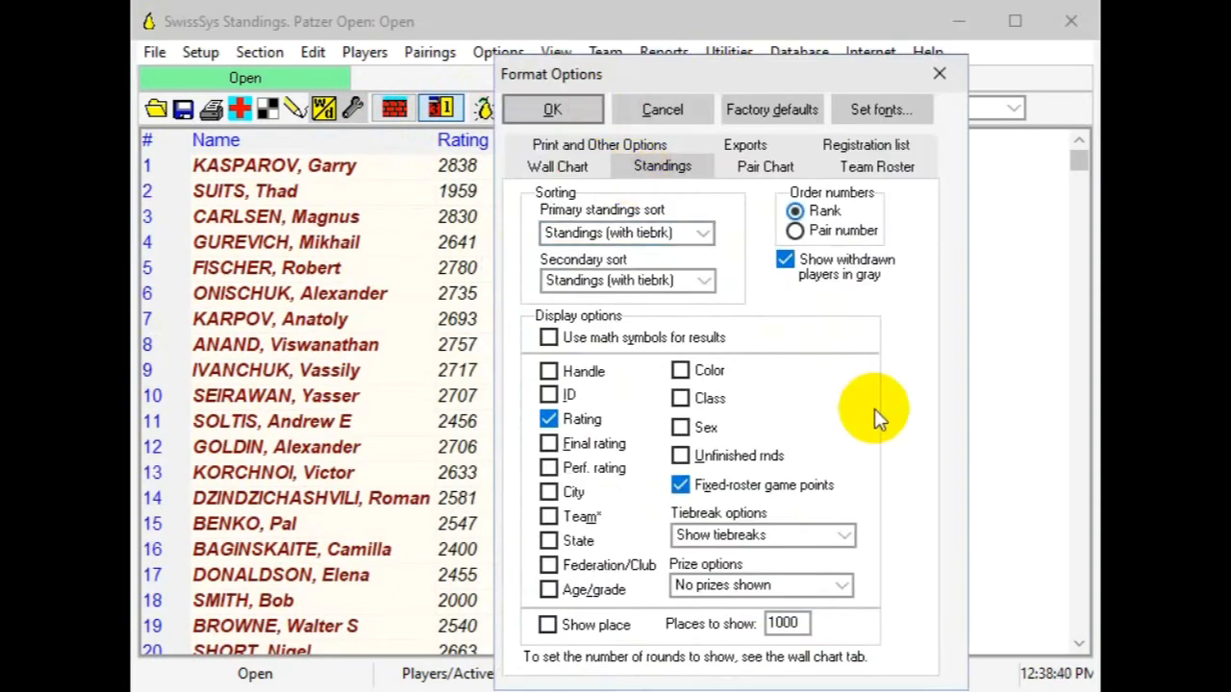
{"action": "left_click", "coordinate": [844, 587]}
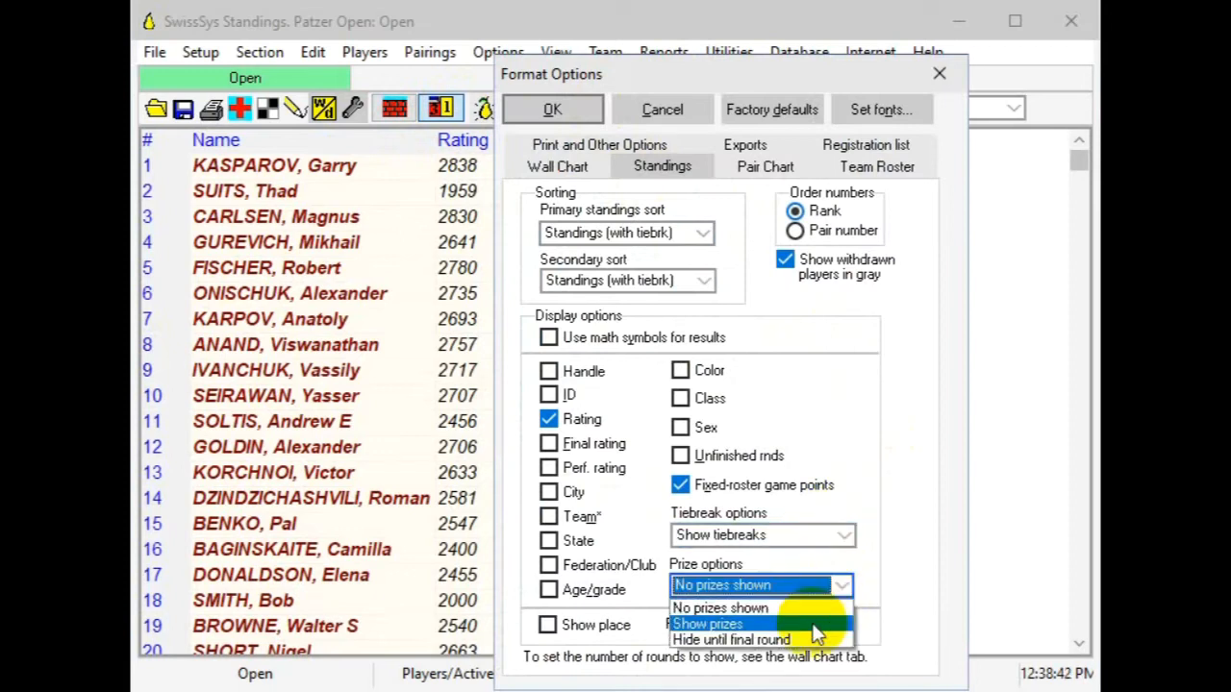
{"action": "left_click", "coordinate": [817, 624]}
{"action": "left_click", "coordinate": [567, 110]}
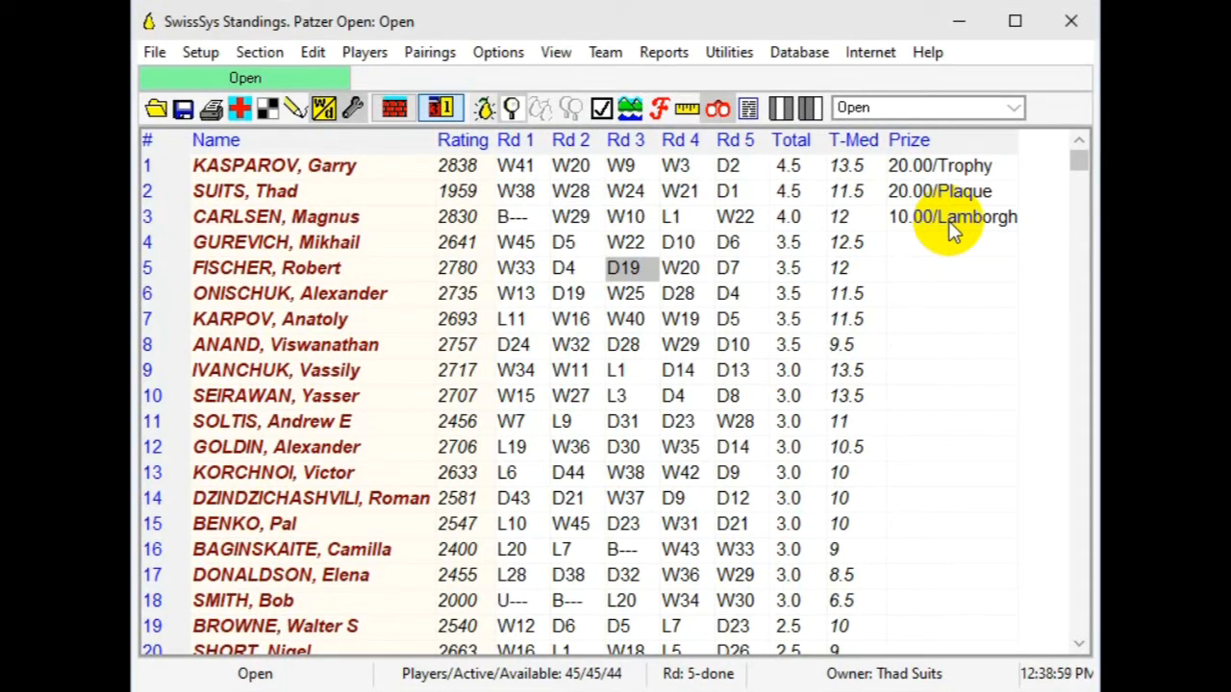
Review the class prizes and the other prizes and settings in the section's prize setup
{"action": "left_click", "coordinate": [679, 55]}
{"action": "left_click", "coordinate": [678, 76]}
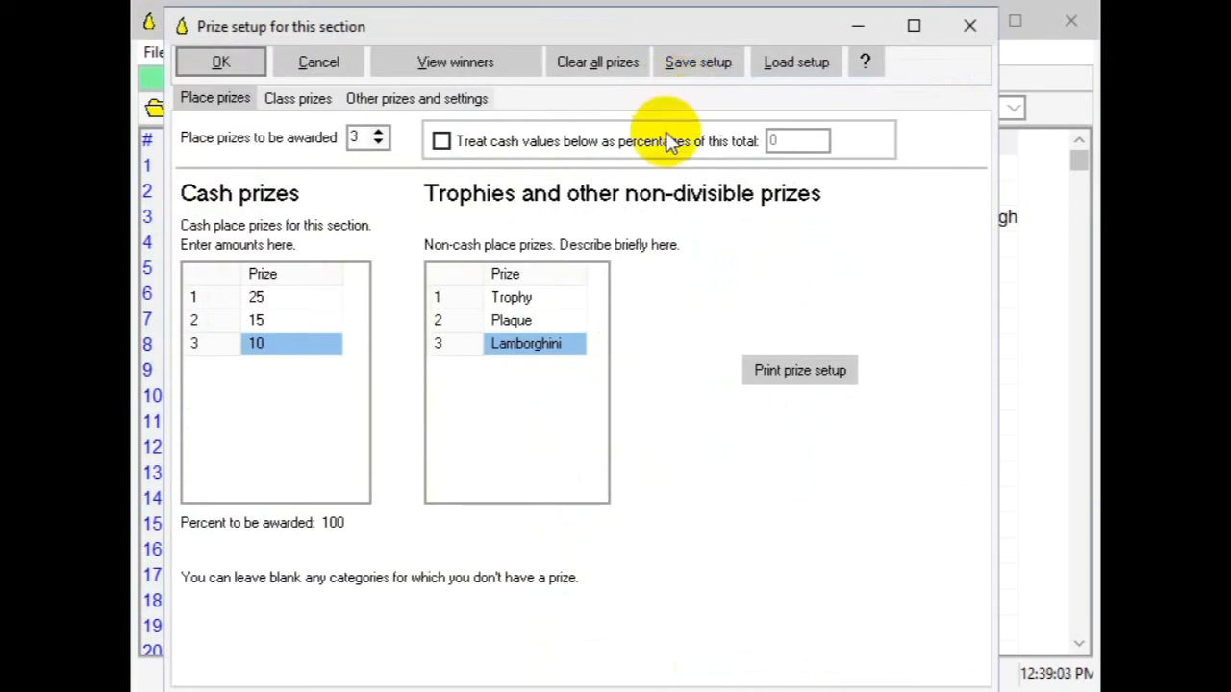
{"action": "left_click", "coordinate": [308, 97]}
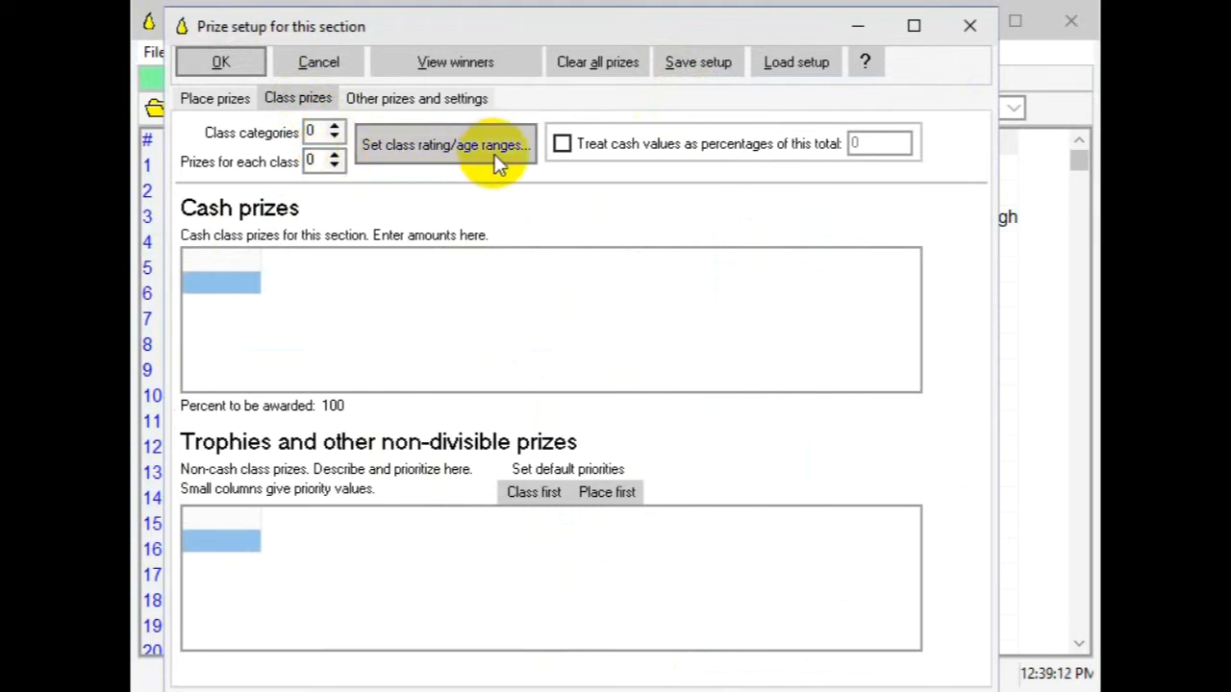
{"action": "left_click", "coordinate": [434, 98]}
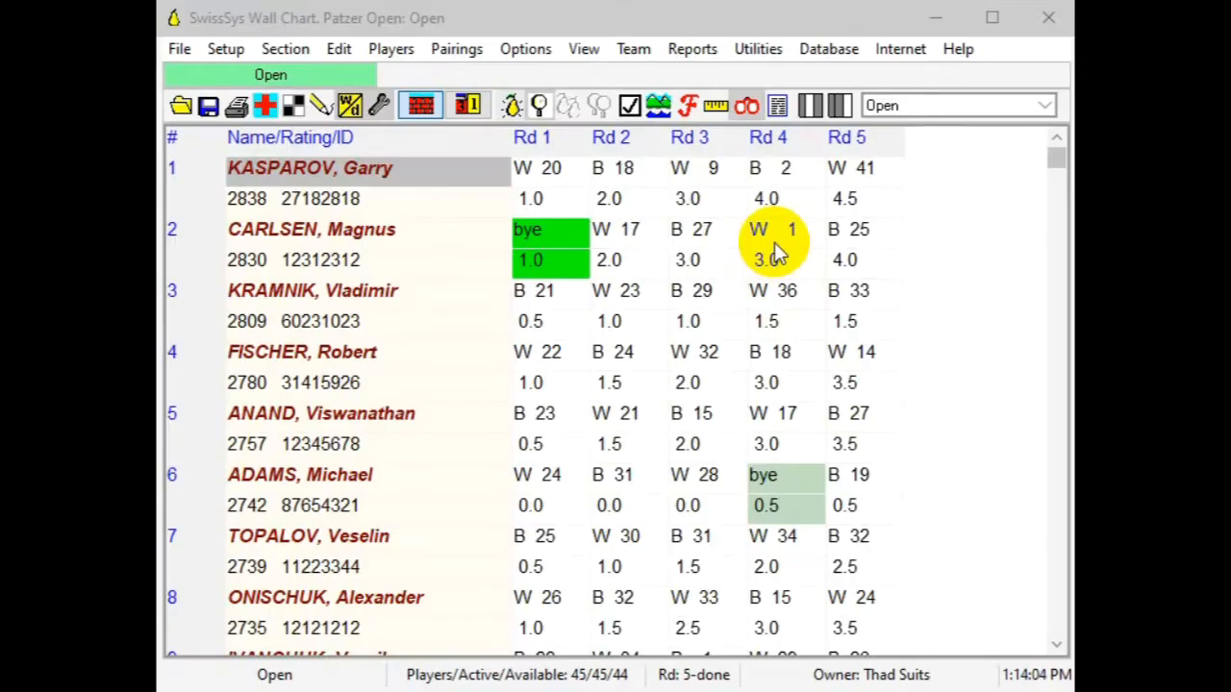
View the individual upsets report for the Open section and close it
{"action": "left_click", "coordinate": [694, 48]}
{"action": "mouse_move", "coordinate": [980, 102]}
{"action": "left_click", "coordinate": [1054, 102]}
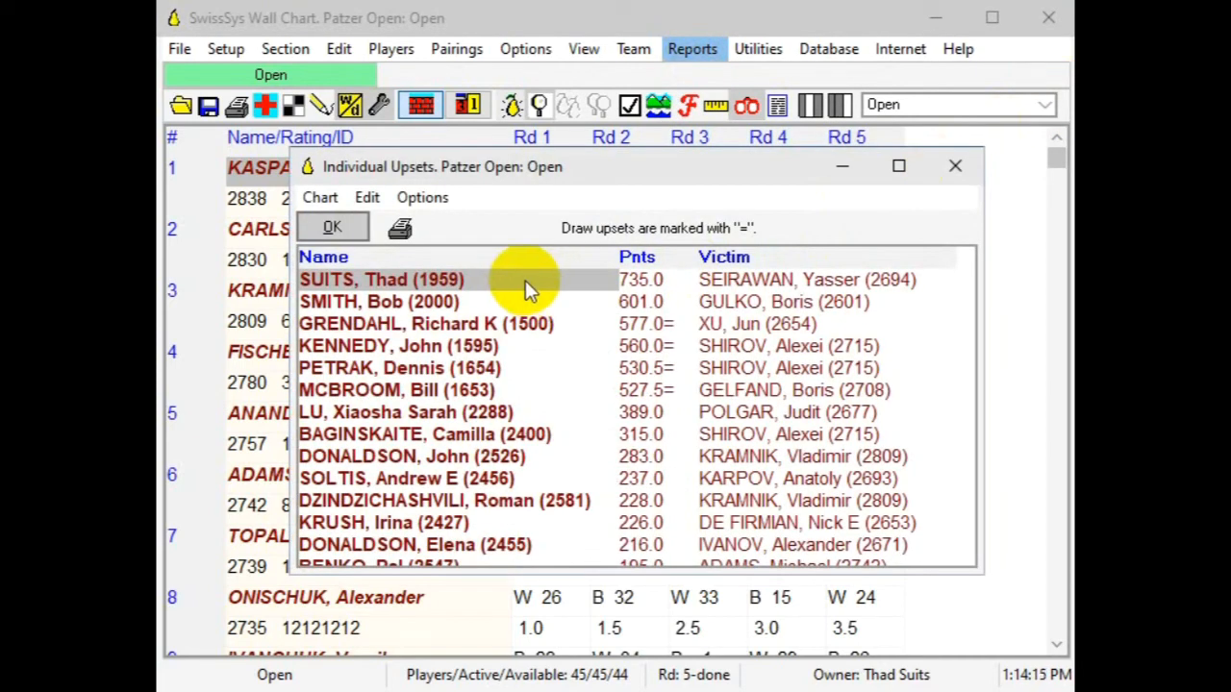
{"action": "left_click", "coordinate": [333, 227]}
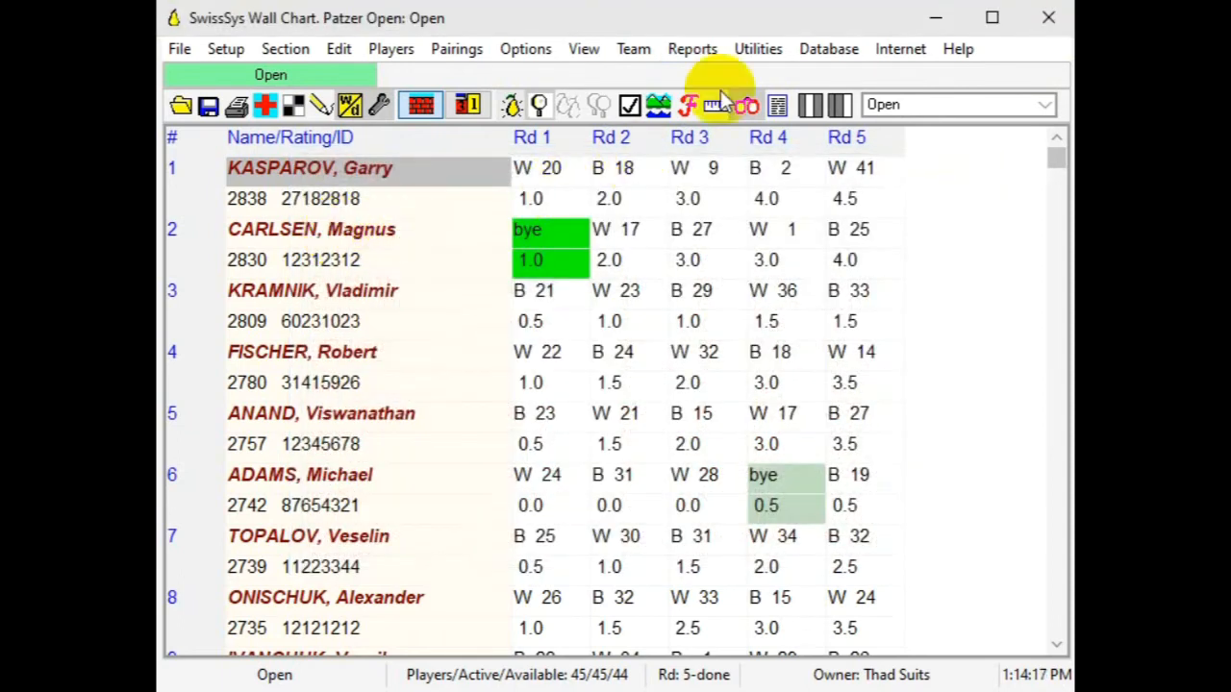
View the fees report with the USCF, state and local amounts per player and close it
{"action": "left_click", "coordinate": [702, 48]}
{"action": "left_click", "coordinate": [705, 129]}
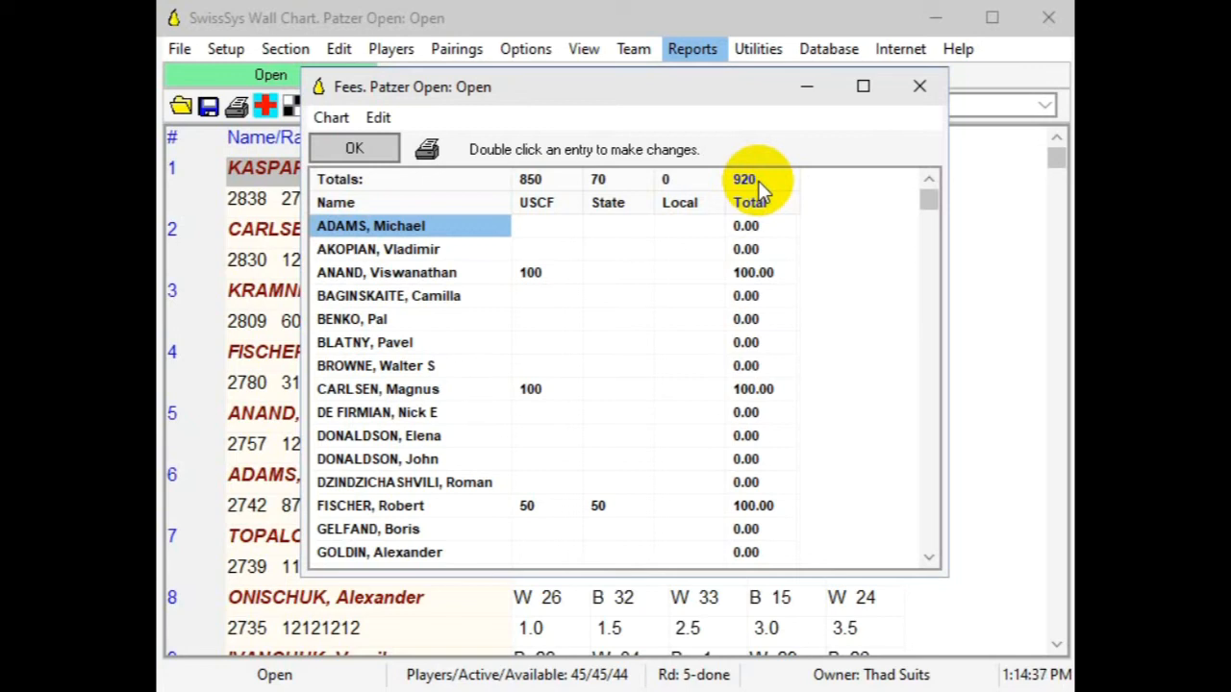
{"action": "left_click", "coordinate": [365, 147]}
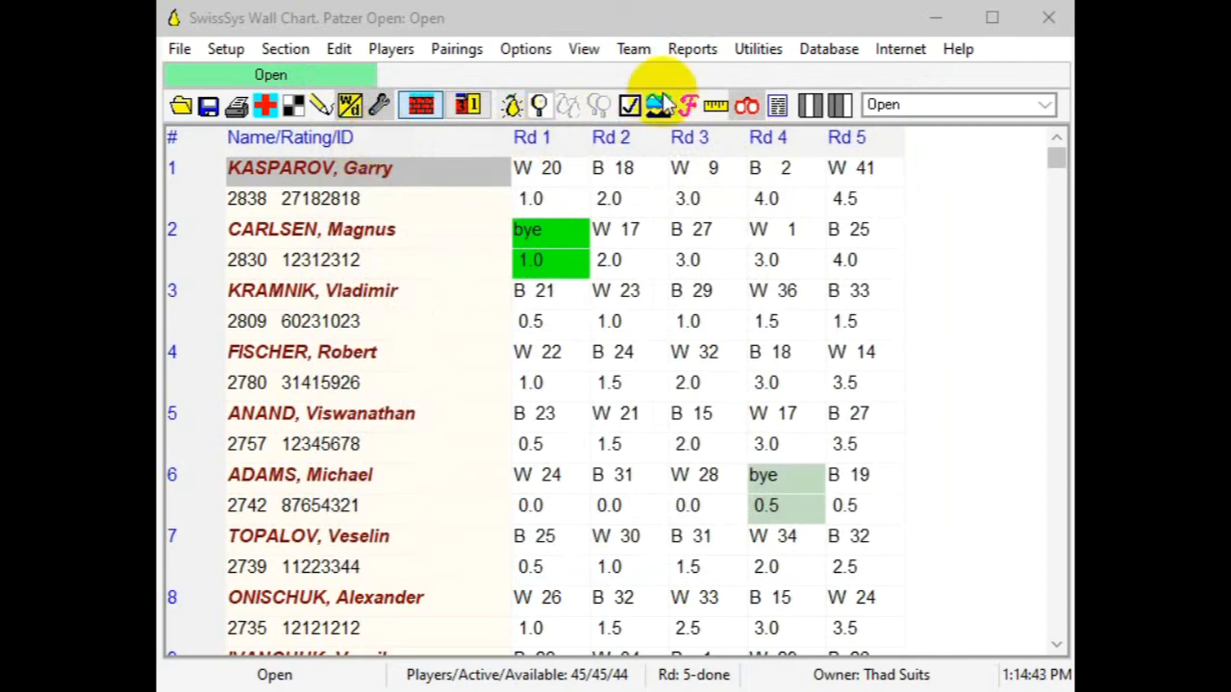
View the ratings report with old, performance and new USCF ratings and close it
{"action": "left_click", "coordinate": [698, 48]}
{"action": "left_click", "coordinate": [716, 156]}
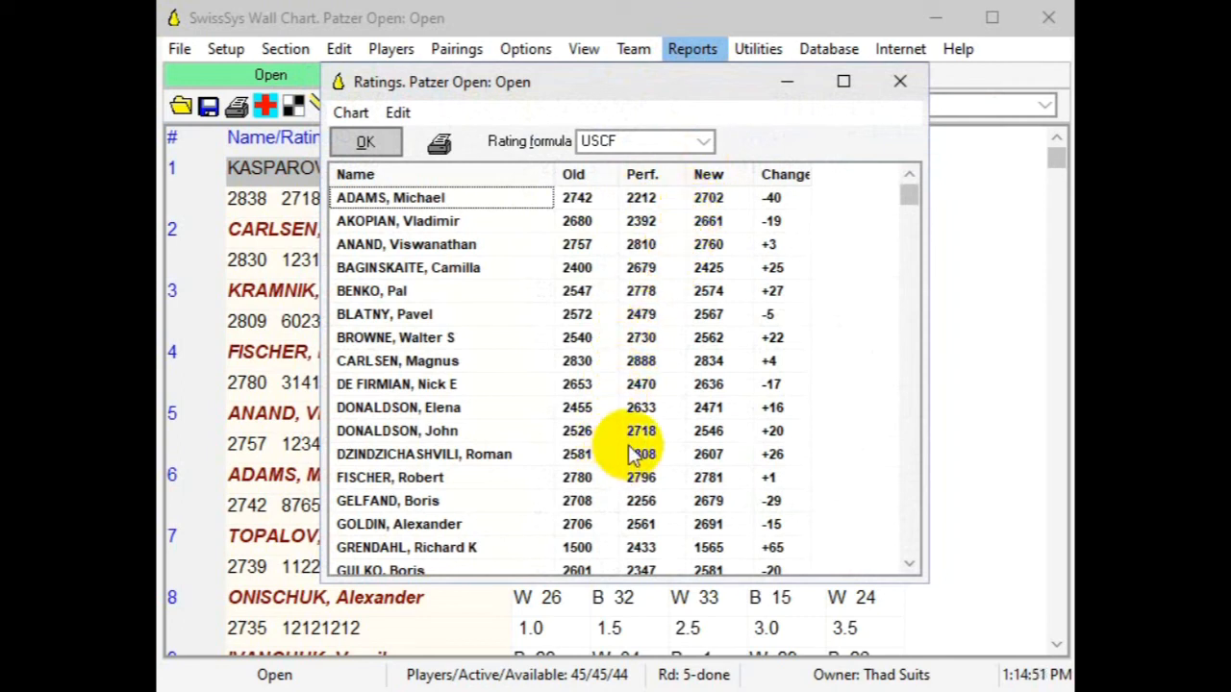
{"action": "left_click", "coordinate": [374, 141]}
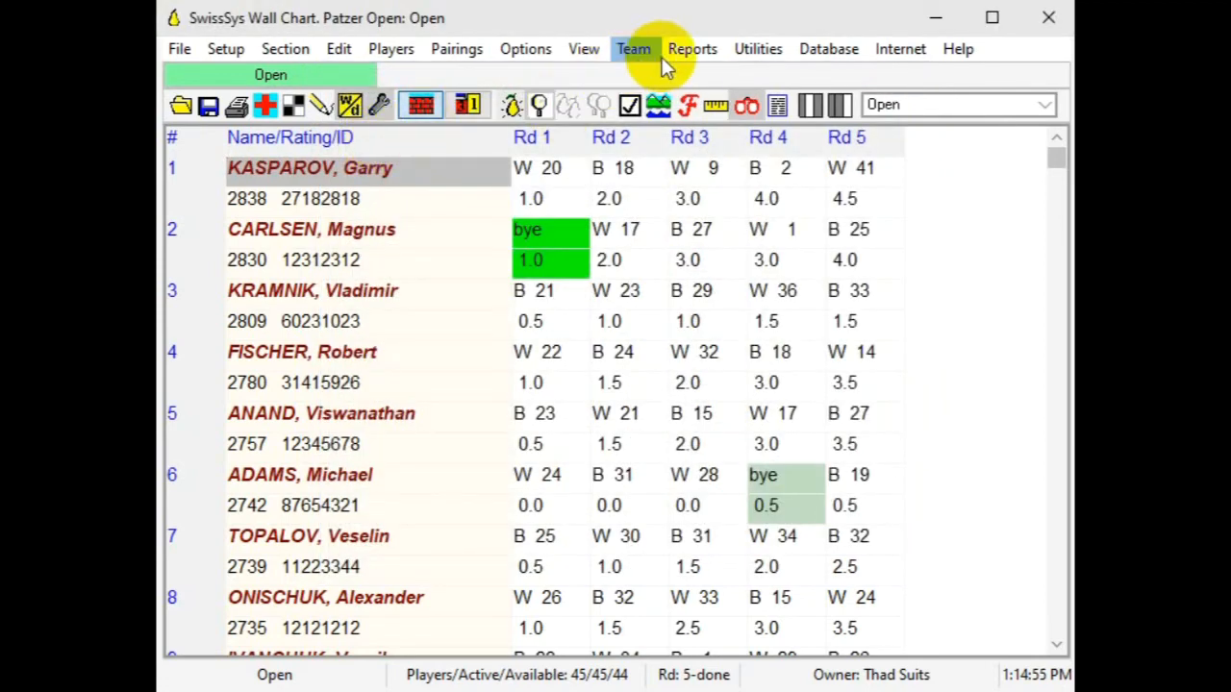
View the registration list, examine all its columns through to the bye rounds and flag, and close it
{"action": "left_click", "coordinate": [690, 49]}
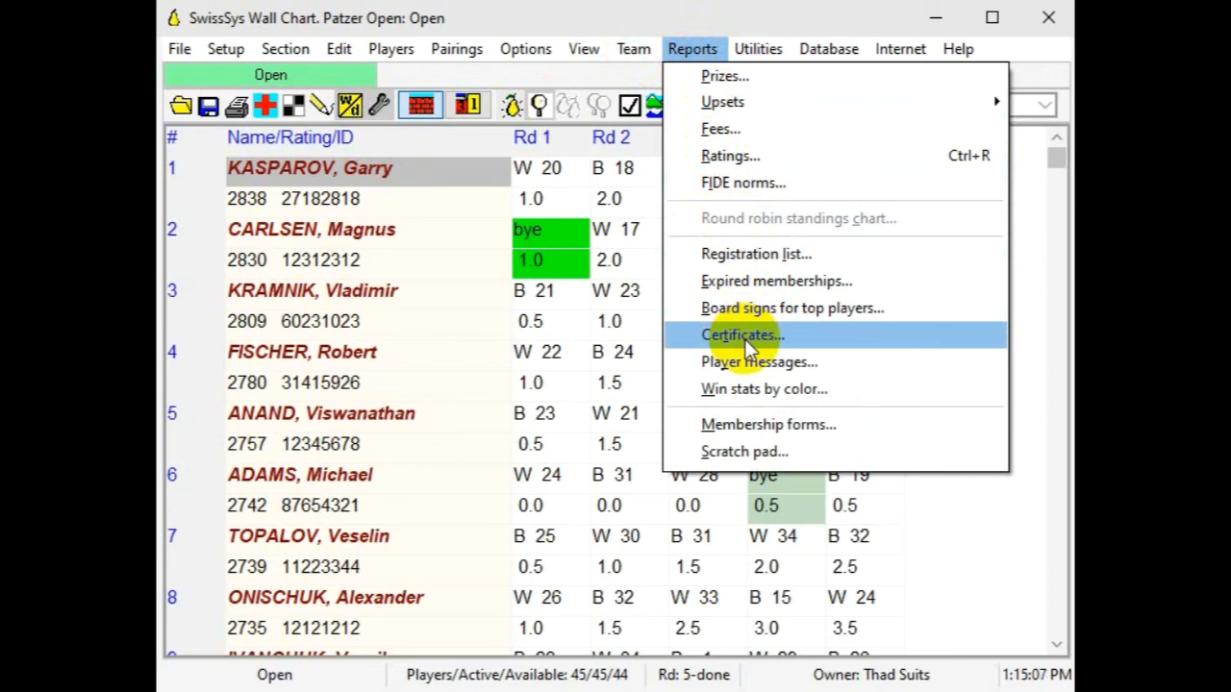
{"action": "left_click", "coordinate": [756, 255]}
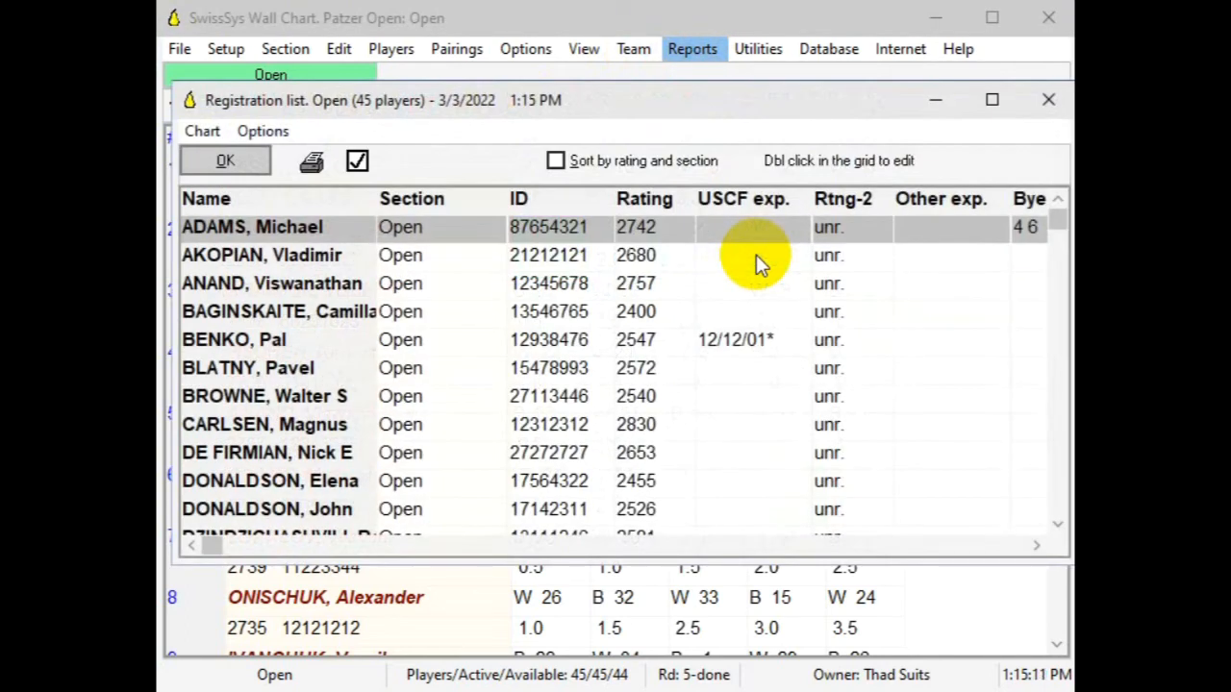
{"action": "left_click", "coordinate": [228, 546]}
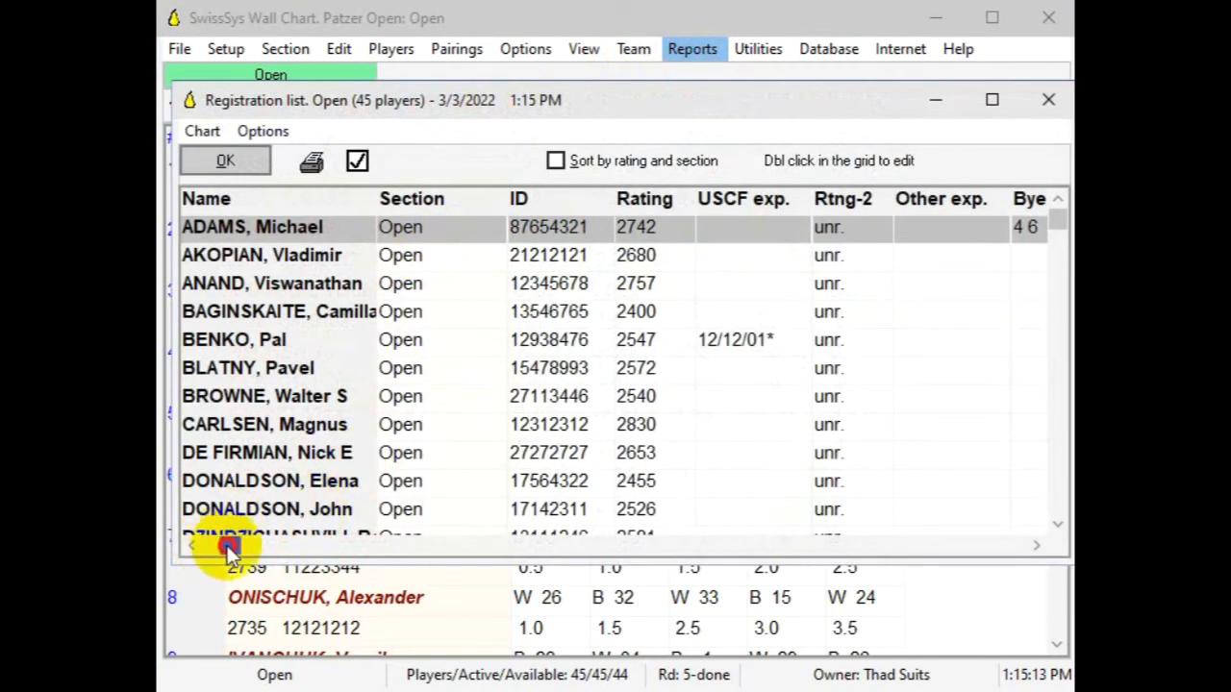
{"action": "left_click_drag", "start_coordinate": [228, 546], "coordinate": [484, 555]}
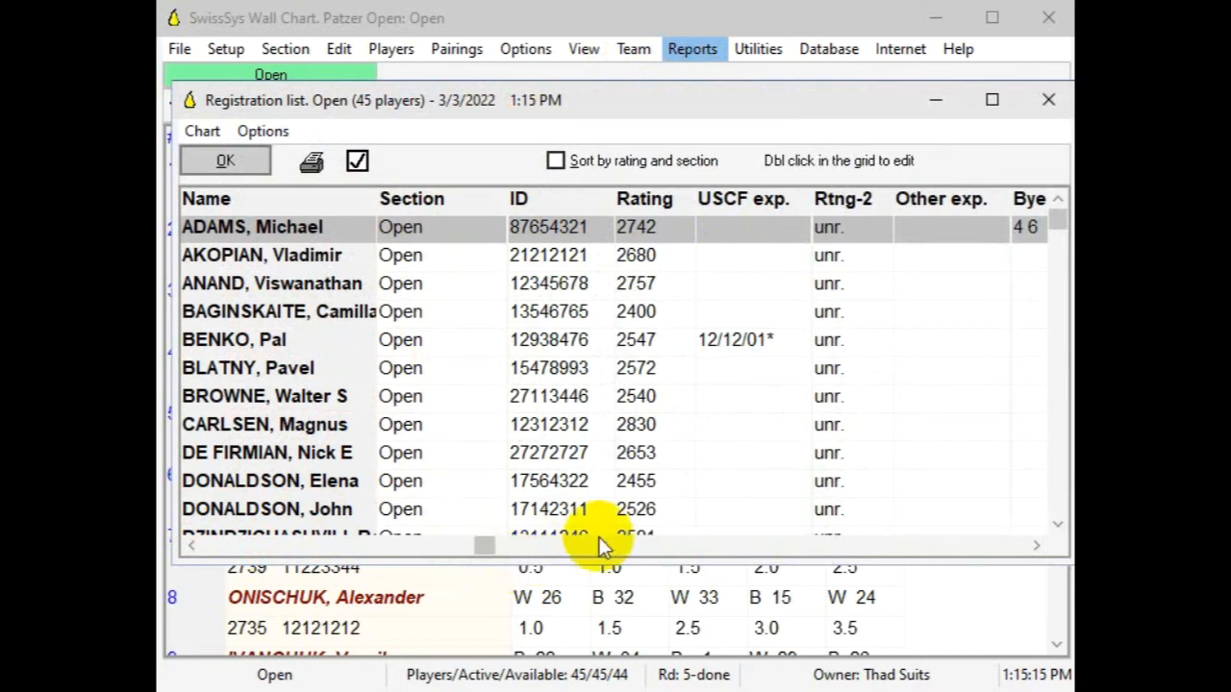
{"action": "left_click", "coordinate": [703, 546]}
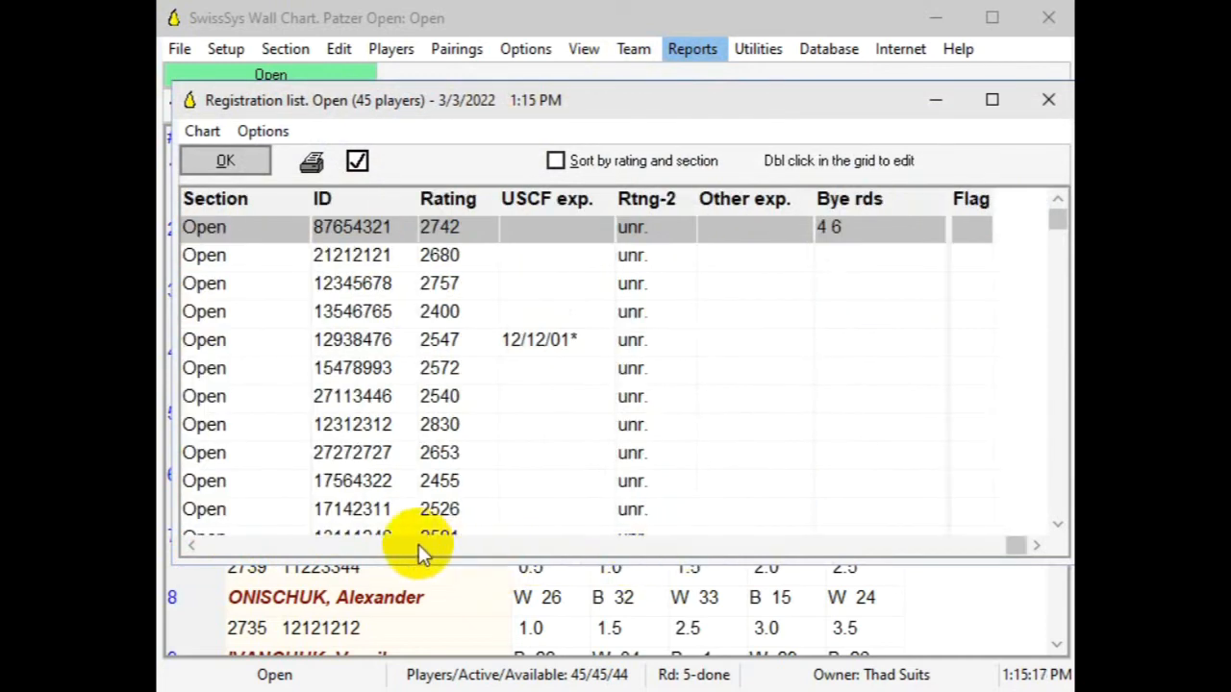
{"action": "left_click", "coordinate": [295, 544]}
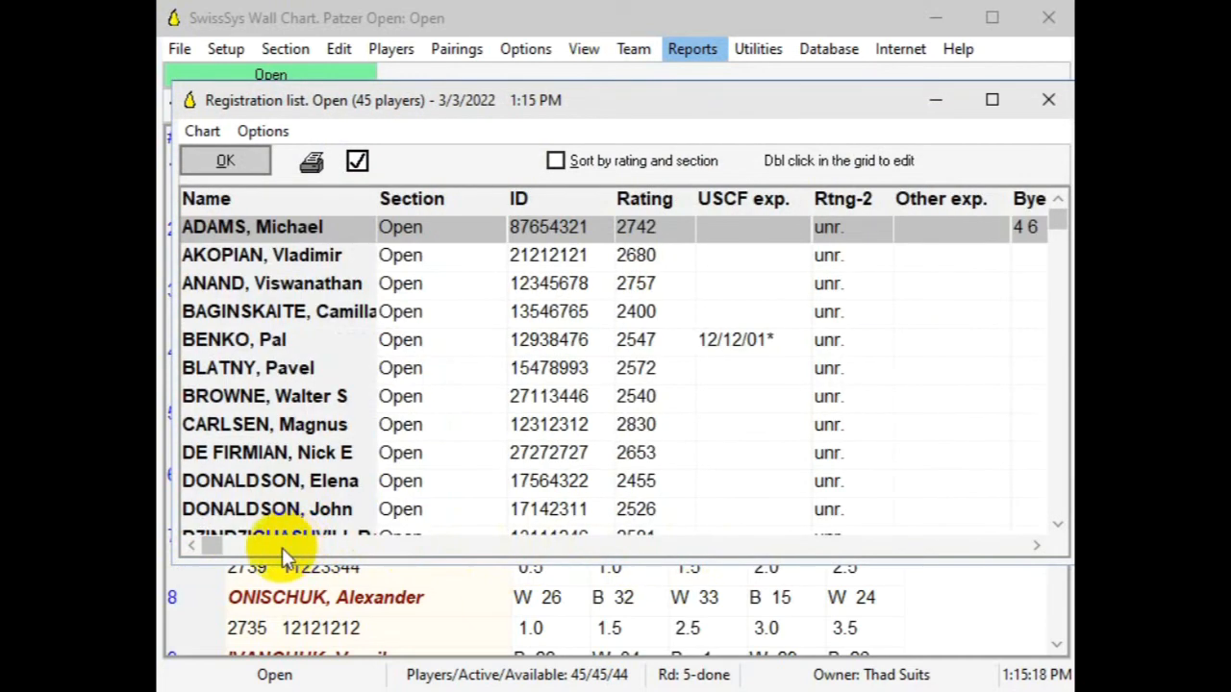
{"action": "left_click", "coordinate": [226, 161]}
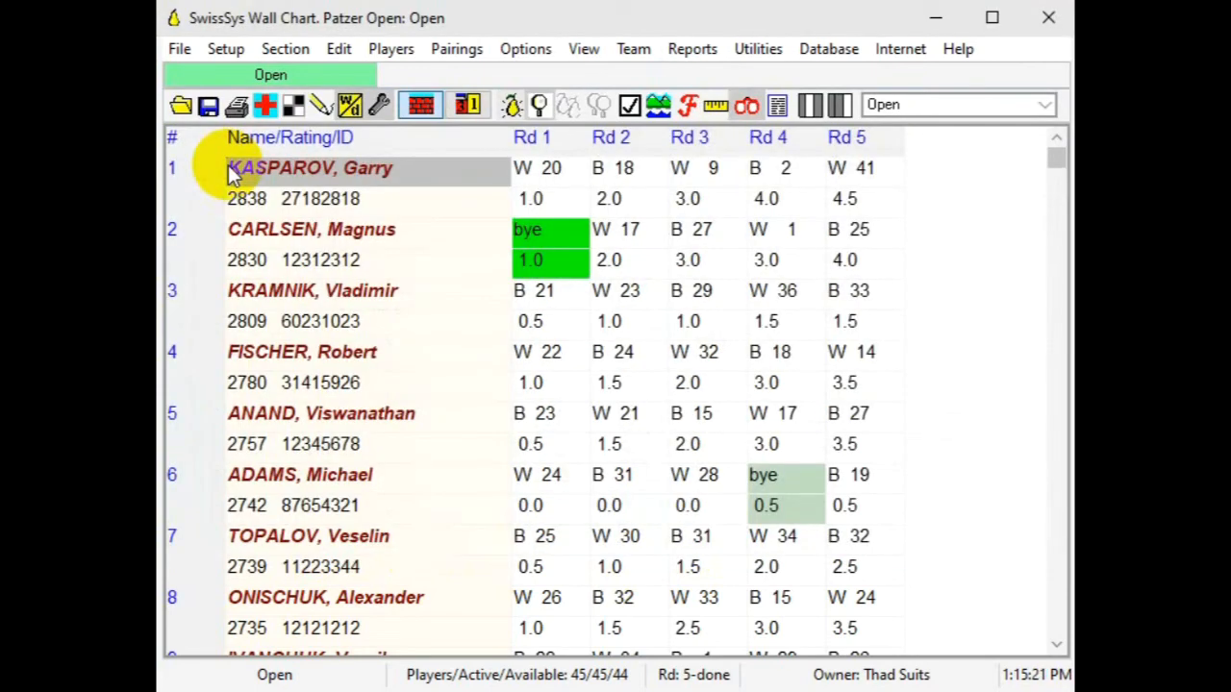
{"action": "left_click", "coordinate": [171, 51]}
{"action": "mouse_move", "coordinate": [216, 378]}
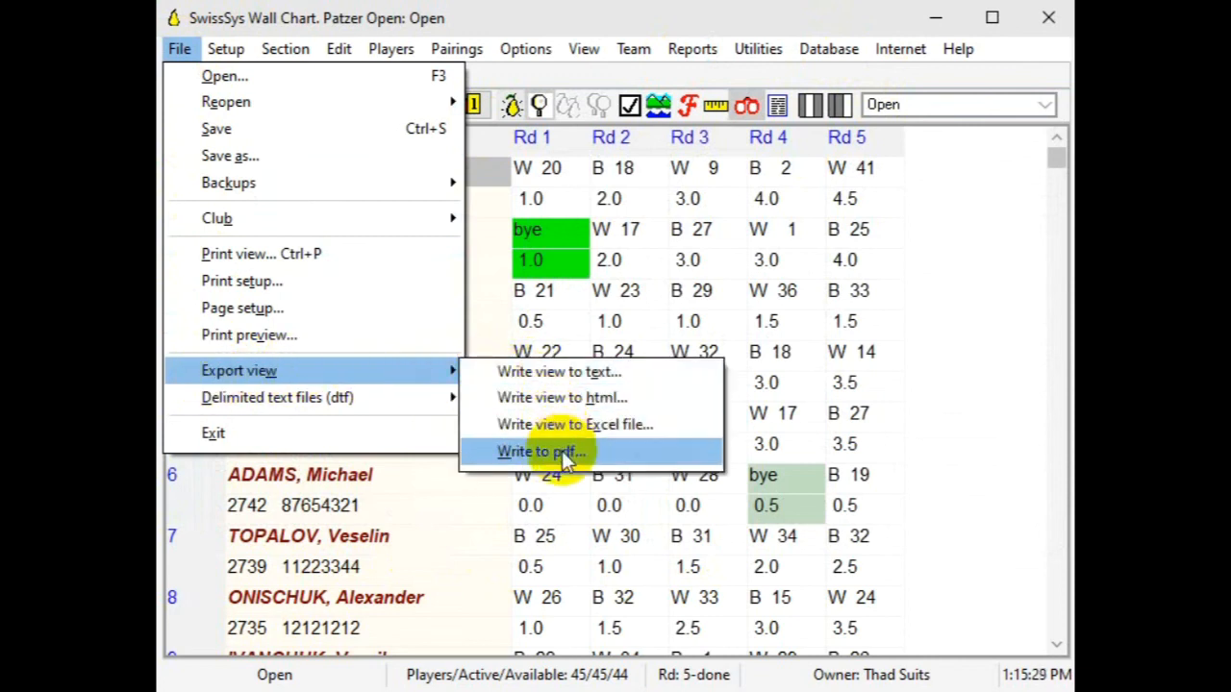
{"action": "left_click", "coordinate": [569, 30]}
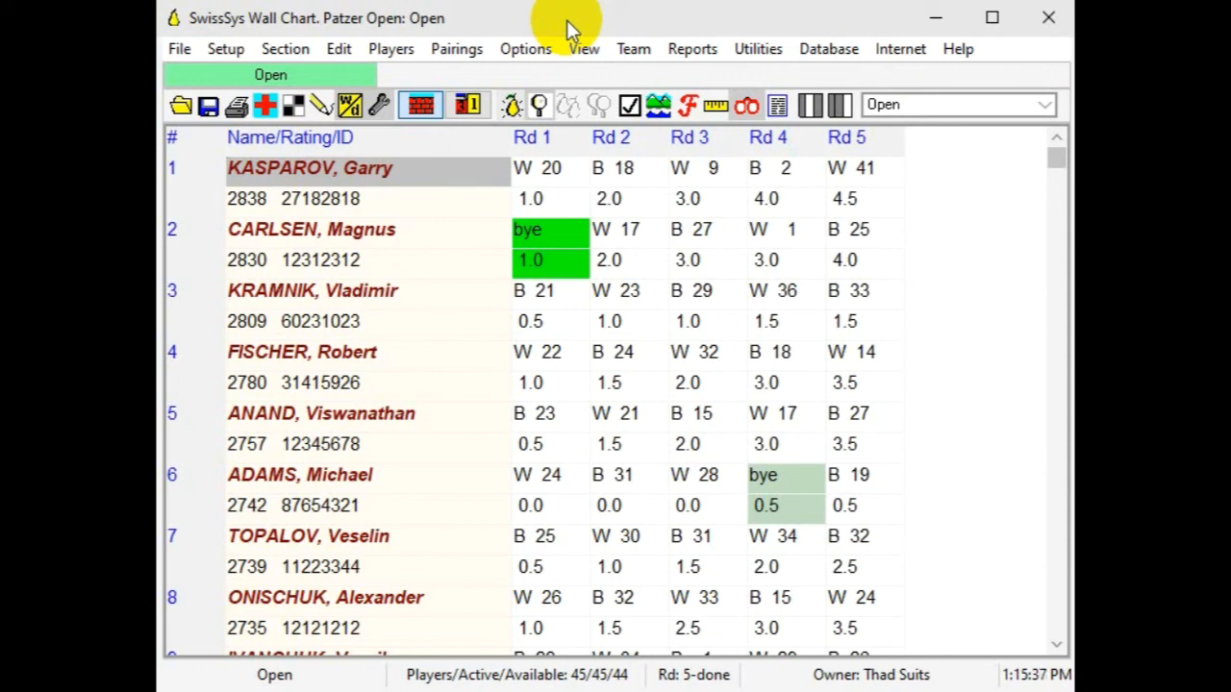
{"action": "left_click", "coordinate": [750, 53]}
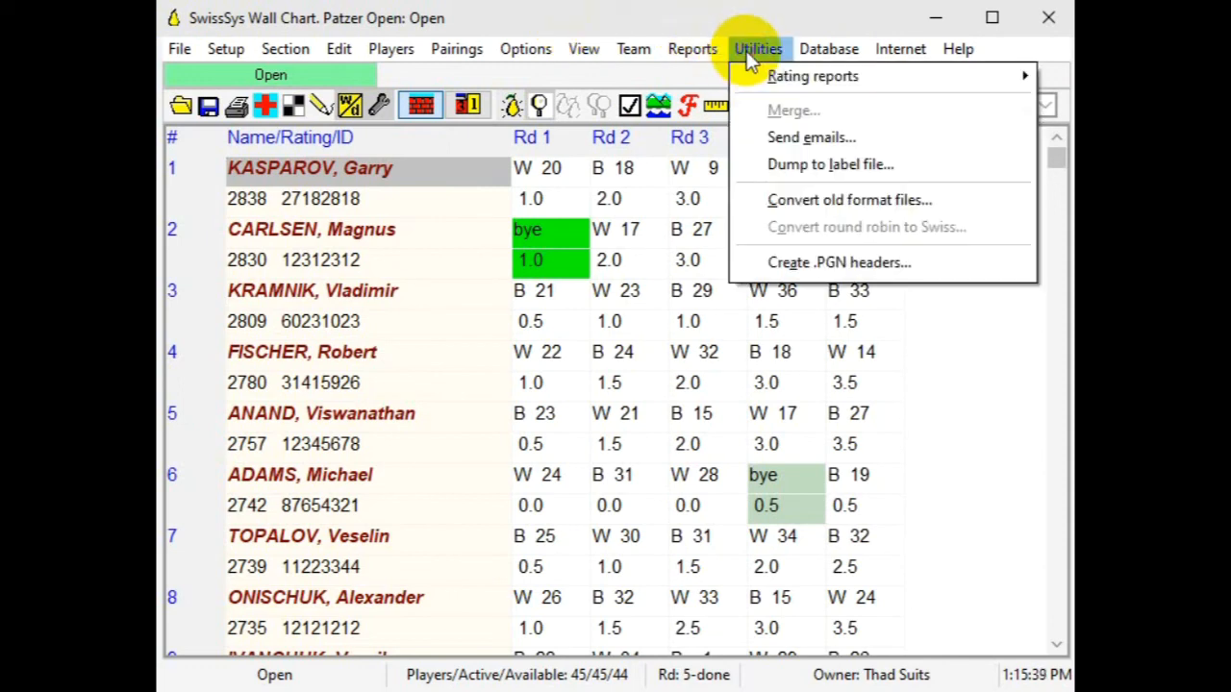
{"action": "mouse_move", "coordinate": [767, 81]}
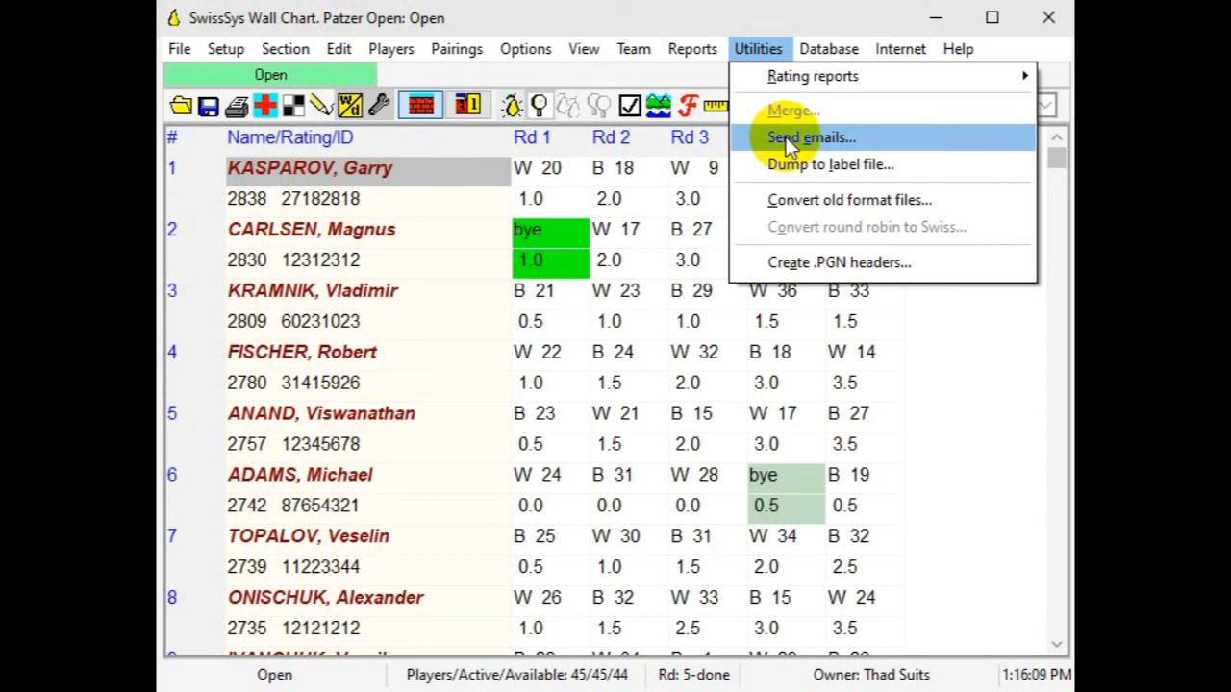
{"action": "left_click", "coordinate": [675, 31]}
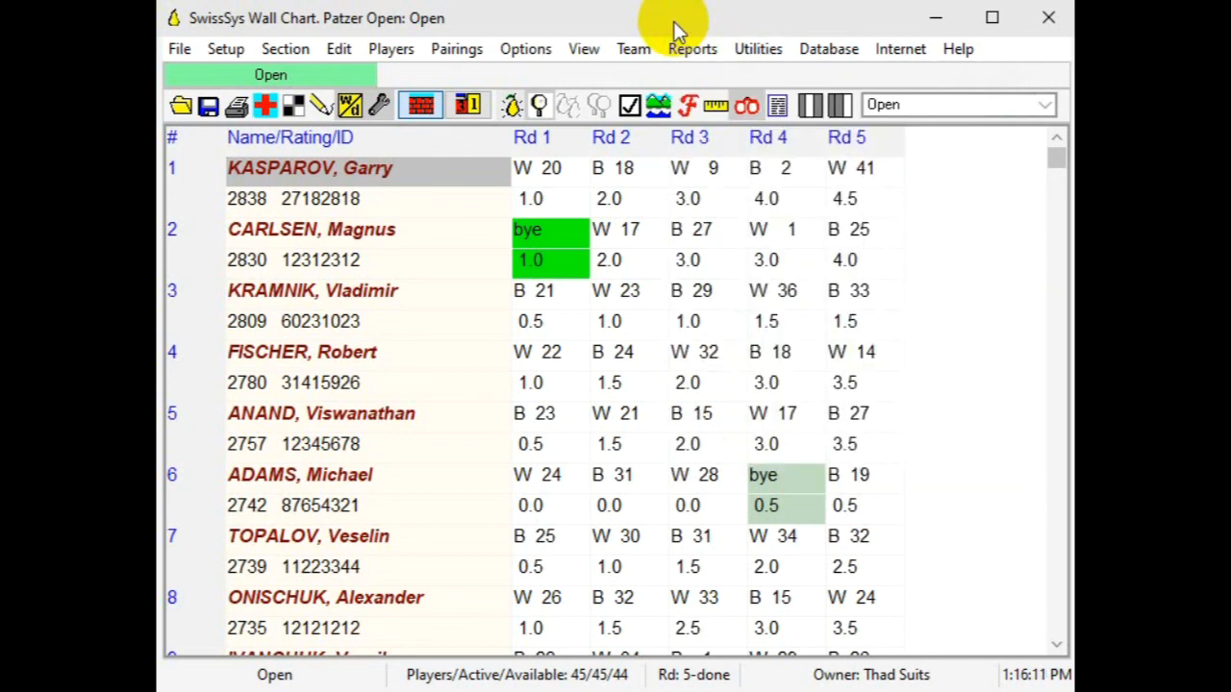